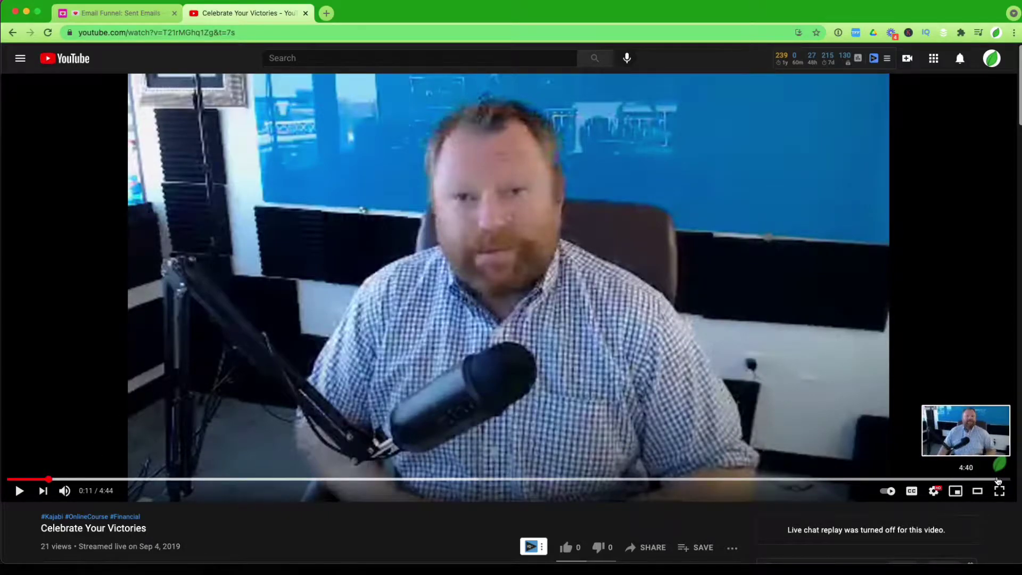
# Play the ending of Celebrate Your Victories to 4:43 to check its end screen.
pyautogui.click(991, 479)
pyautogui.click(21, 490)
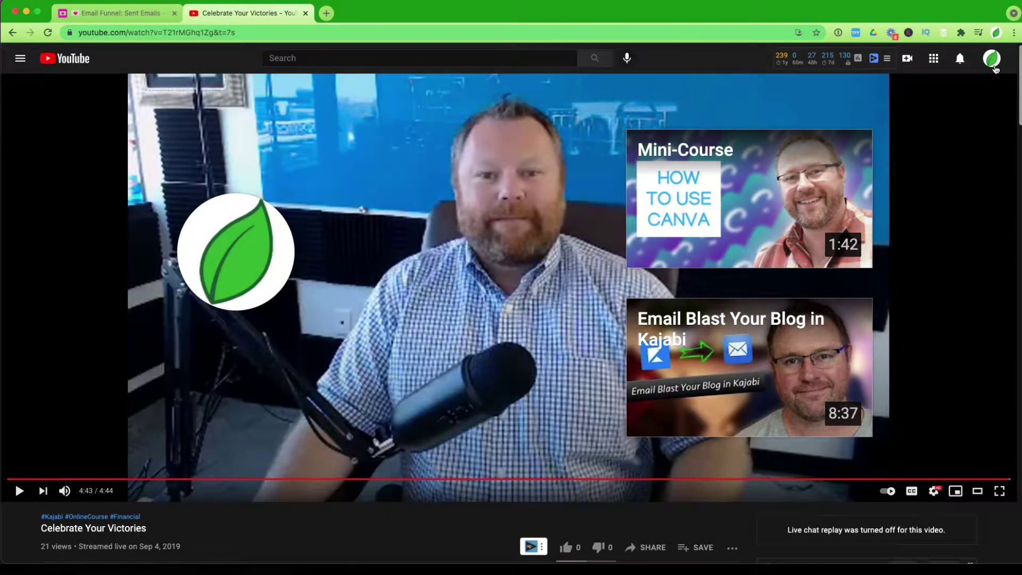
pyautogui.scroll(-2, 469, 329)
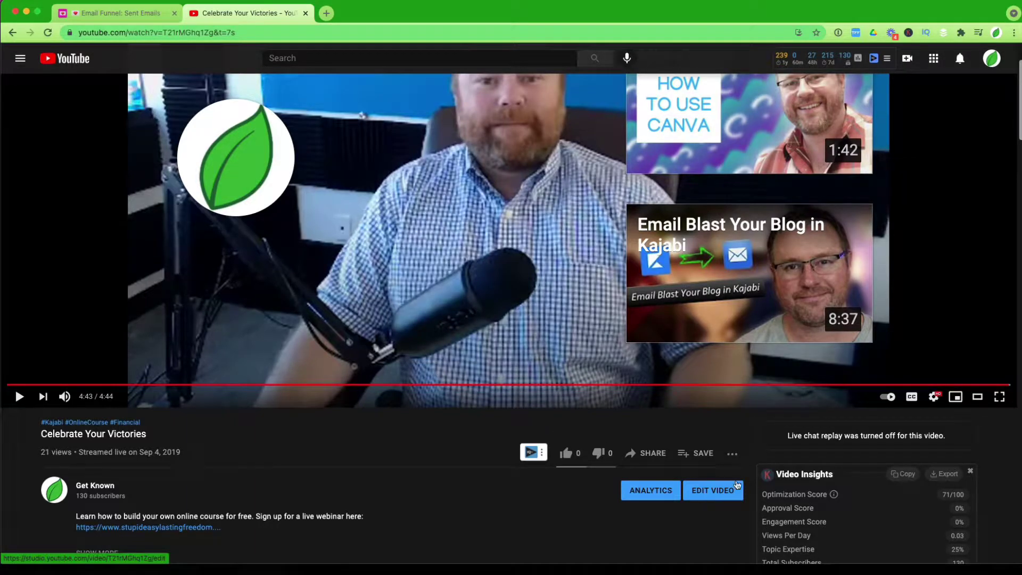
# Go from the video's Studio details page to its Editor view.
pyautogui.click(703, 496)
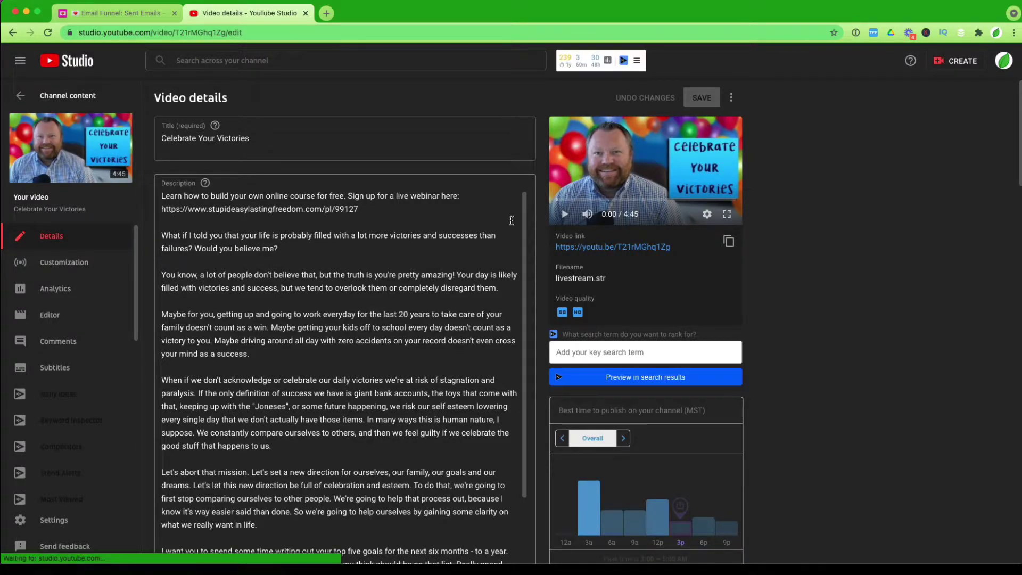
pyautogui.scroll(-10, 288, 362)
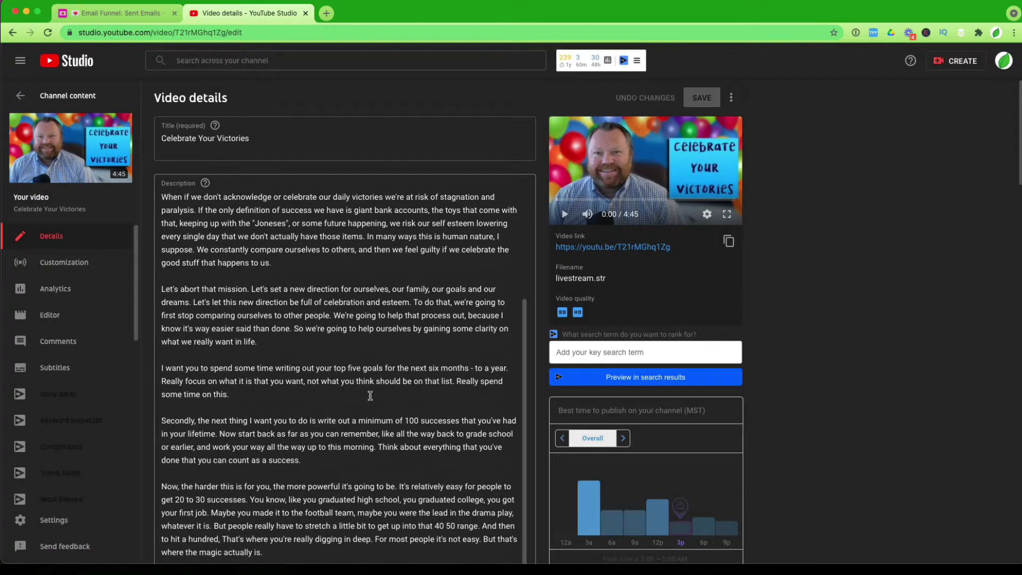
pyautogui.scroll(-7, 377, 389)
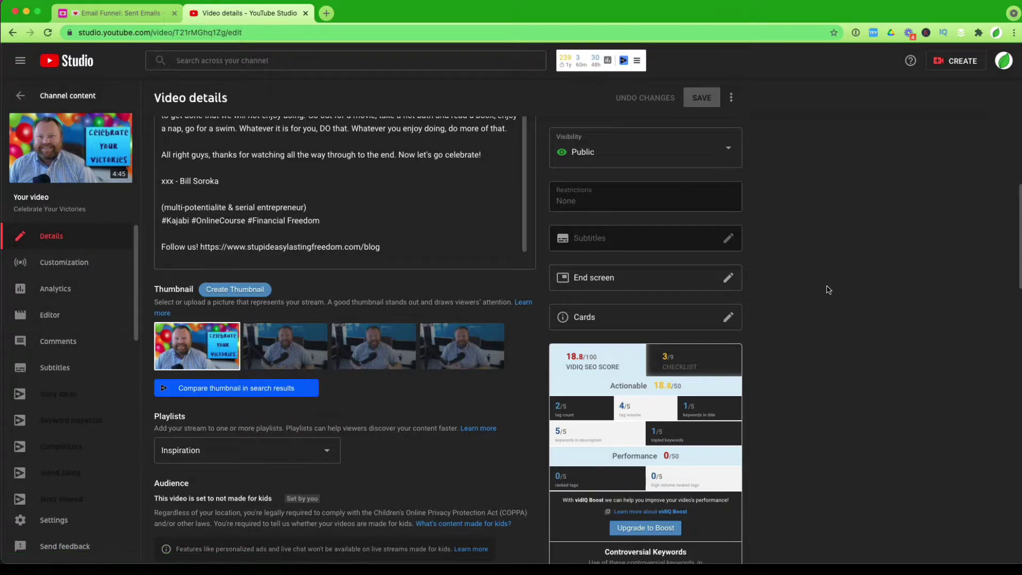
pyautogui.click(58, 318)
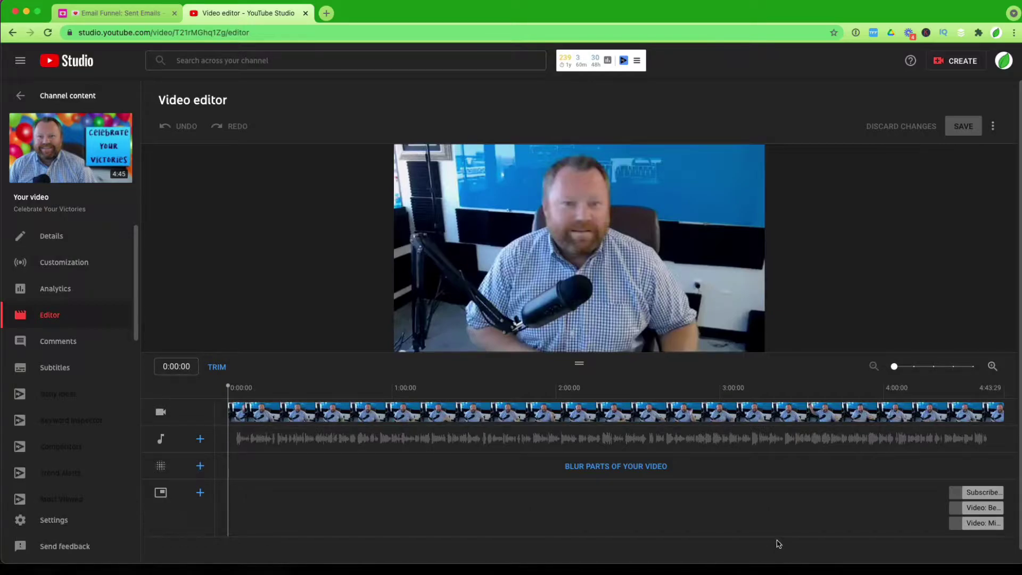
pyautogui.click(979, 420)
pyautogui.click(979, 418)
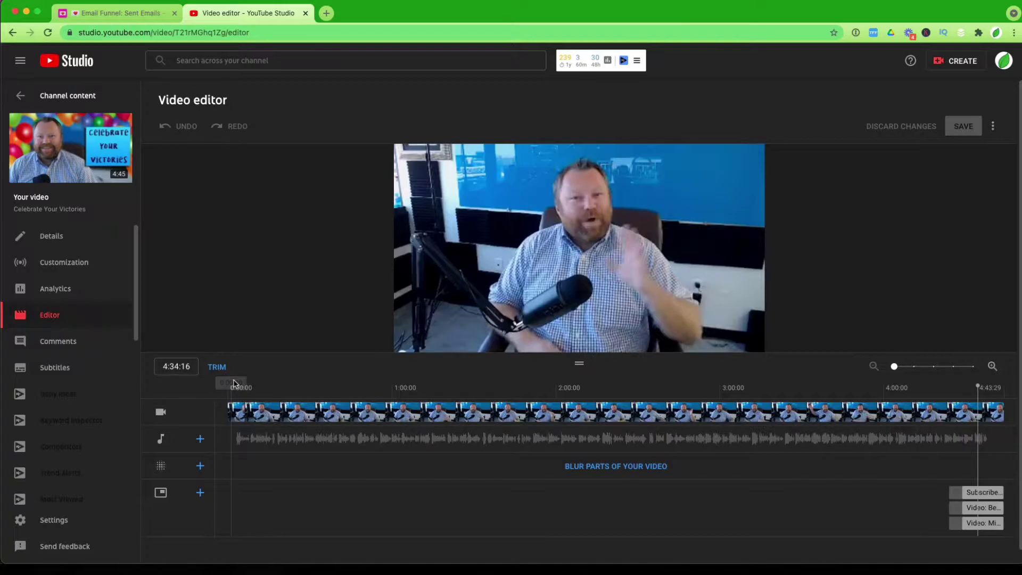
pyautogui.click(231, 431)
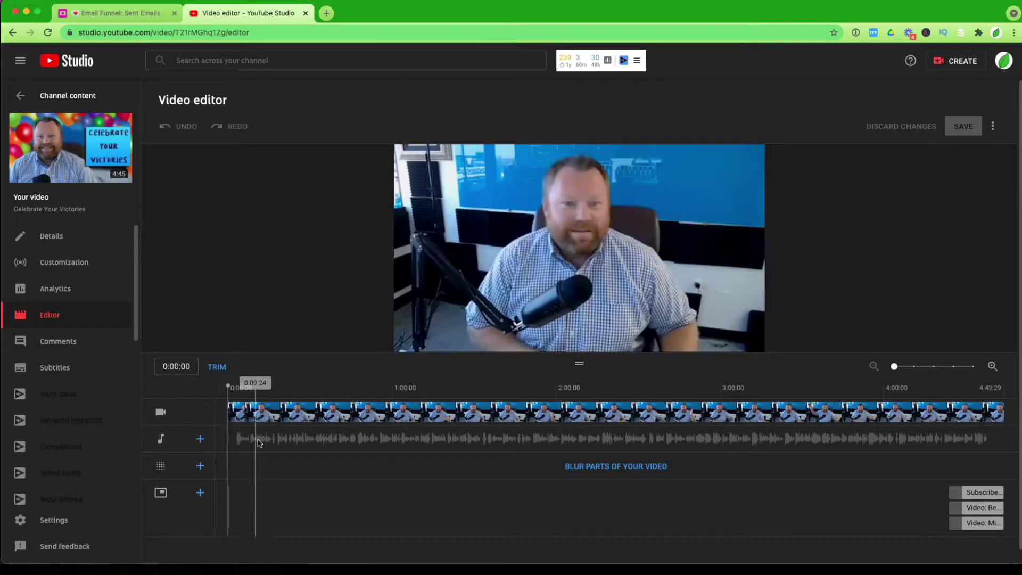
pyautogui.press('space')
pyautogui.click(231, 437)
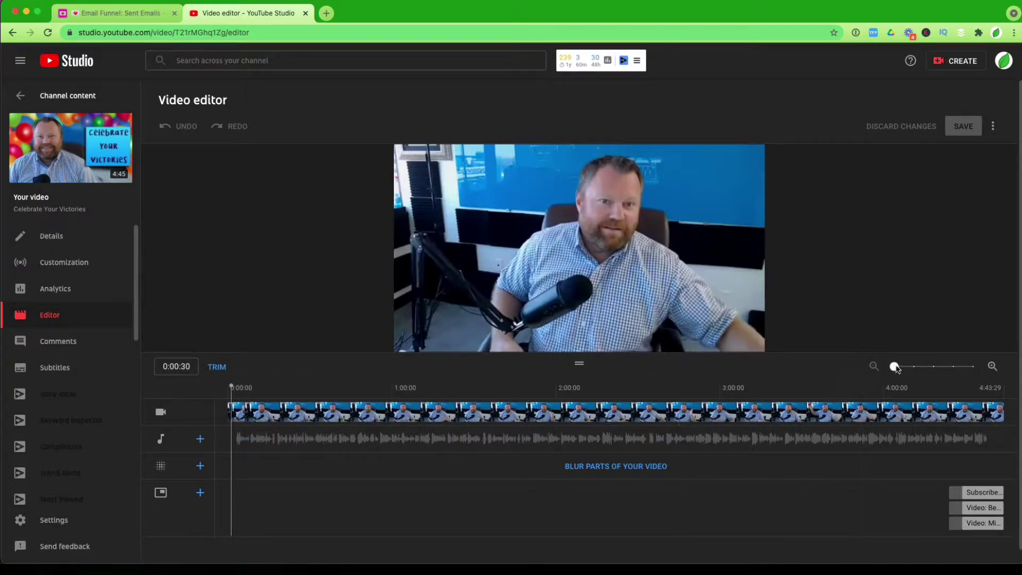
# Zoom the timeline to the first minute and park the playhead at 0:07:26.
pyautogui.moveTo(896, 367); pyautogui.dragTo(933, 367)
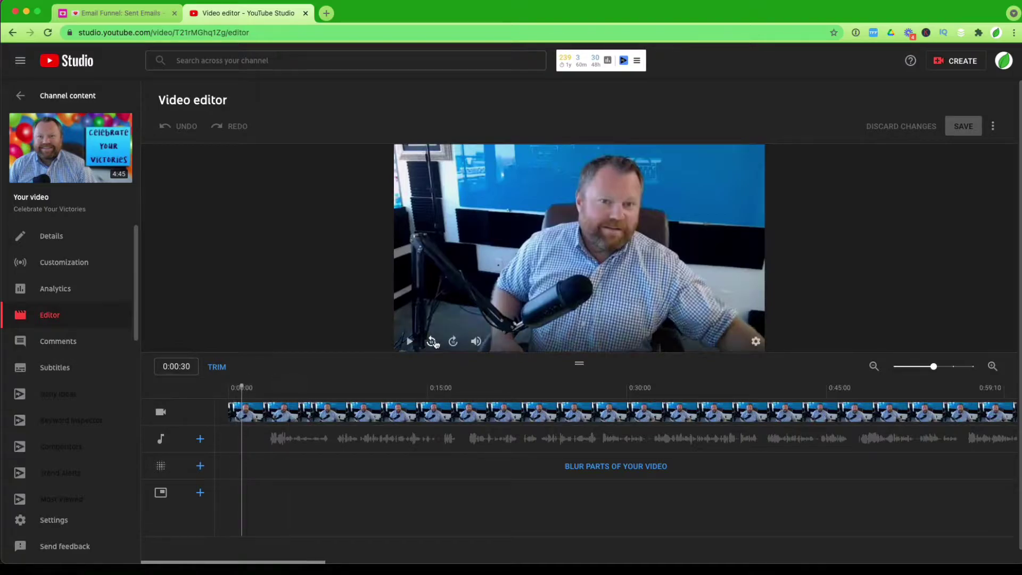
pyautogui.click(410, 341)
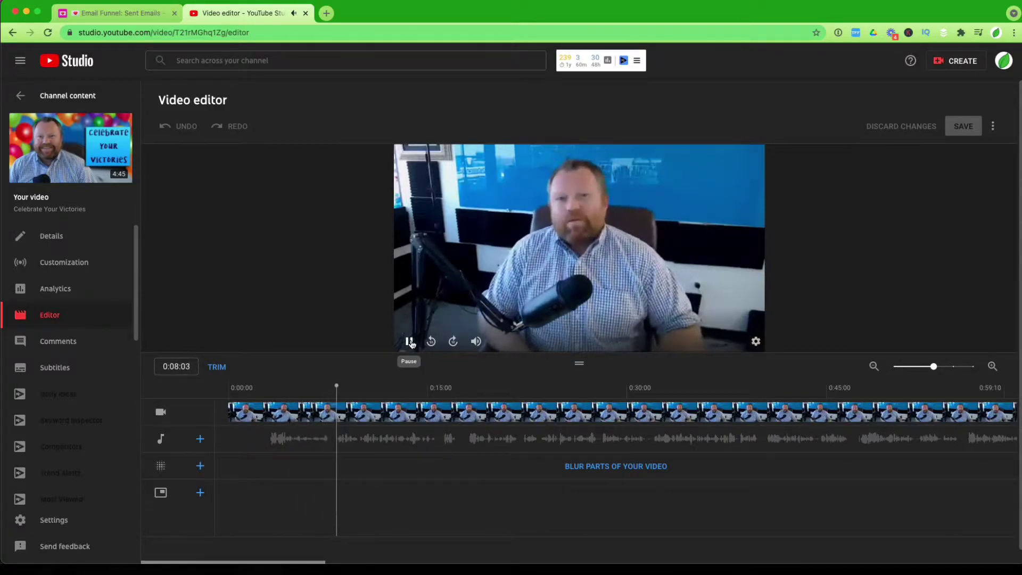
pyautogui.click(409, 342)
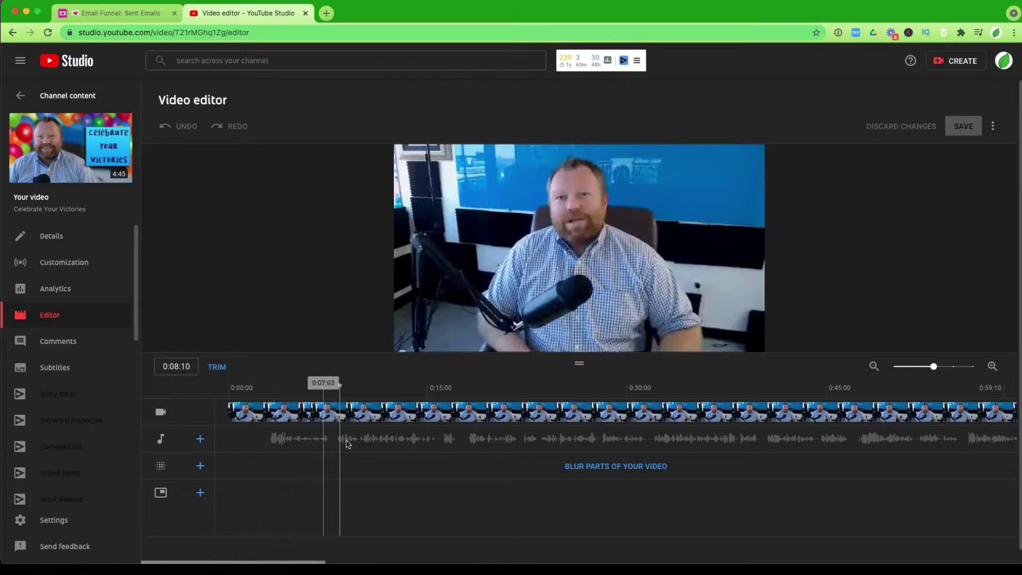
pyautogui.click(335, 433)
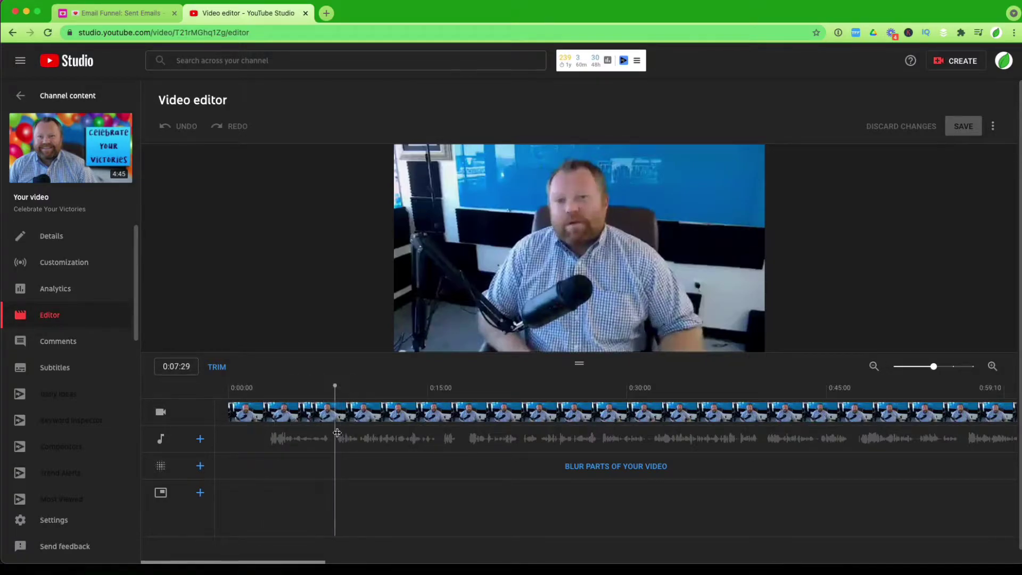
pyautogui.moveTo(337, 432); pyautogui.dragTo(336, 433)
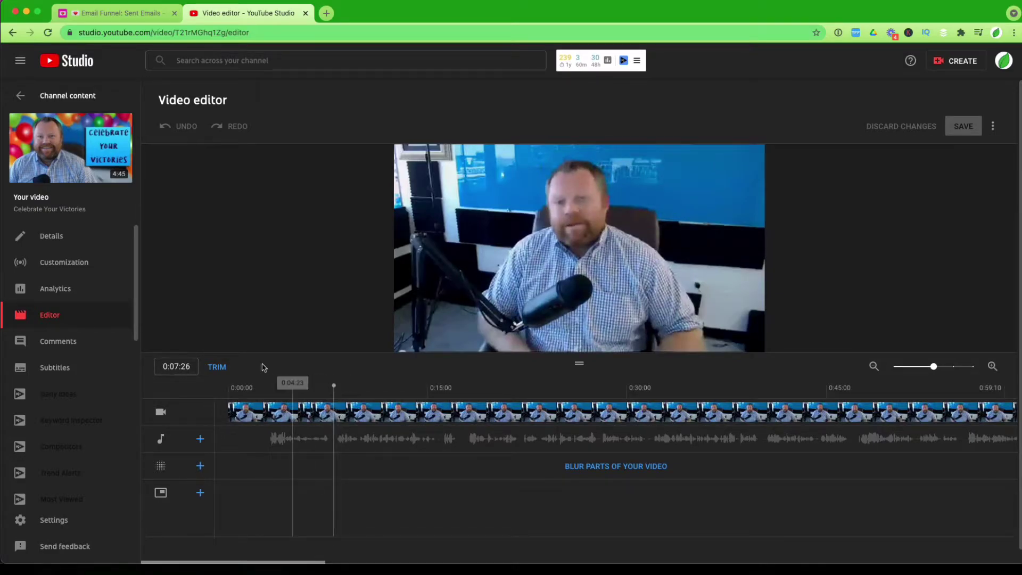
# Trim the clip's start to the playhead at 0:07:26, cutting the frozen opening.
pyautogui.click(216, 367)
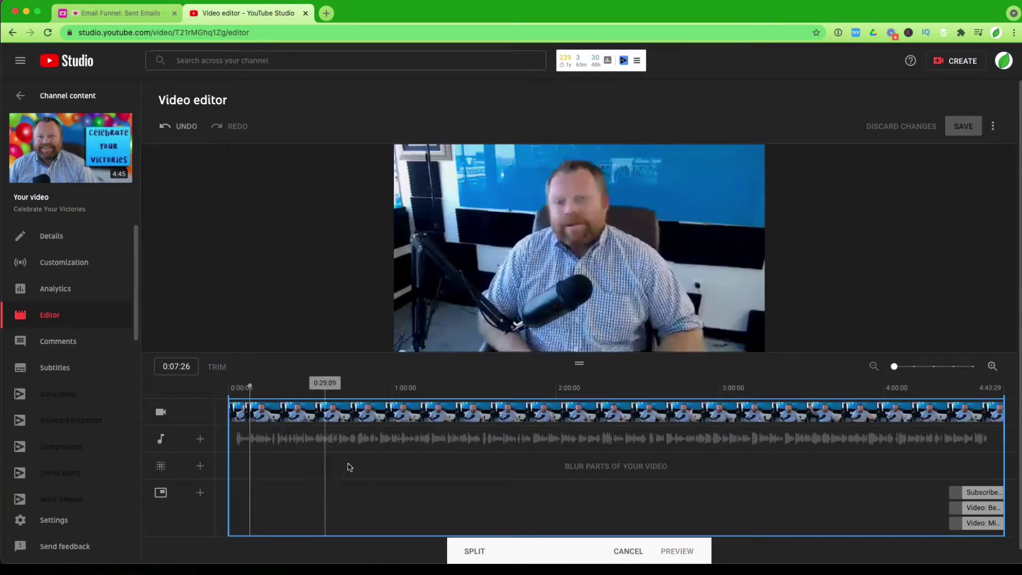
pyautogui.click(934, 367)
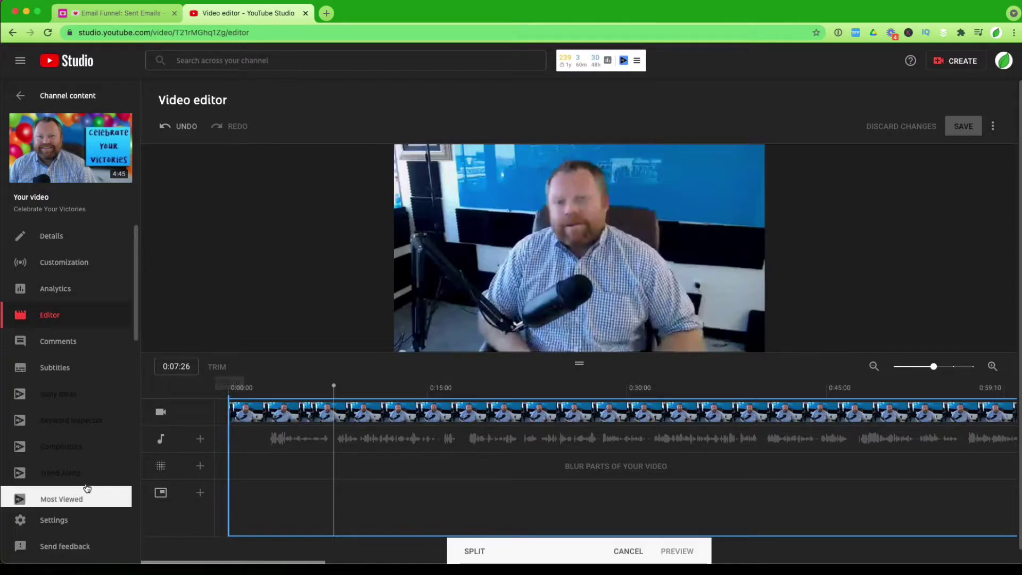
pyautogui.moveTo(238, 445); pyautogui.dragTo(435, 437)
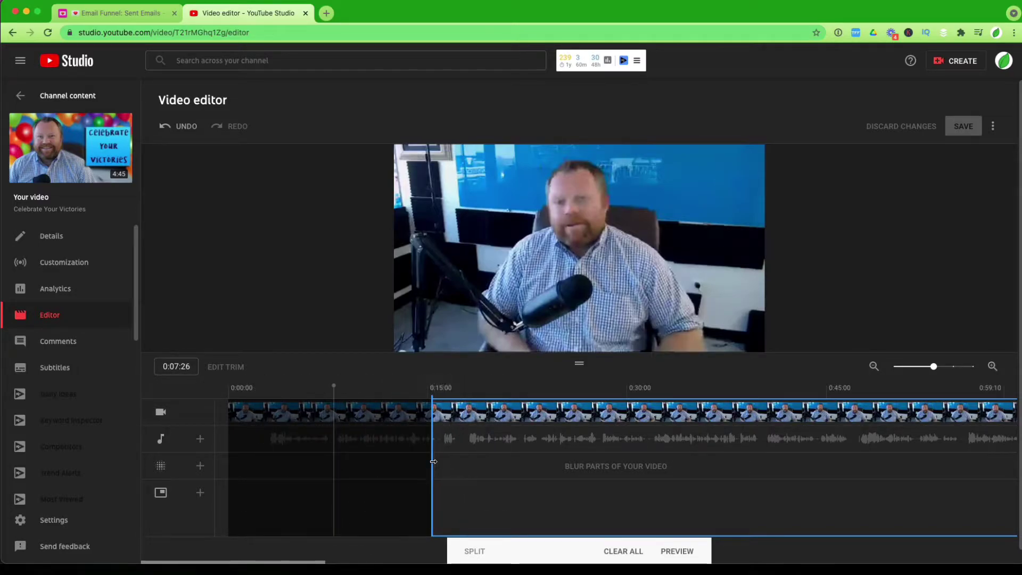
pyautogui.moveTo(433, 462); pyautogui.dragTo(337, 472)
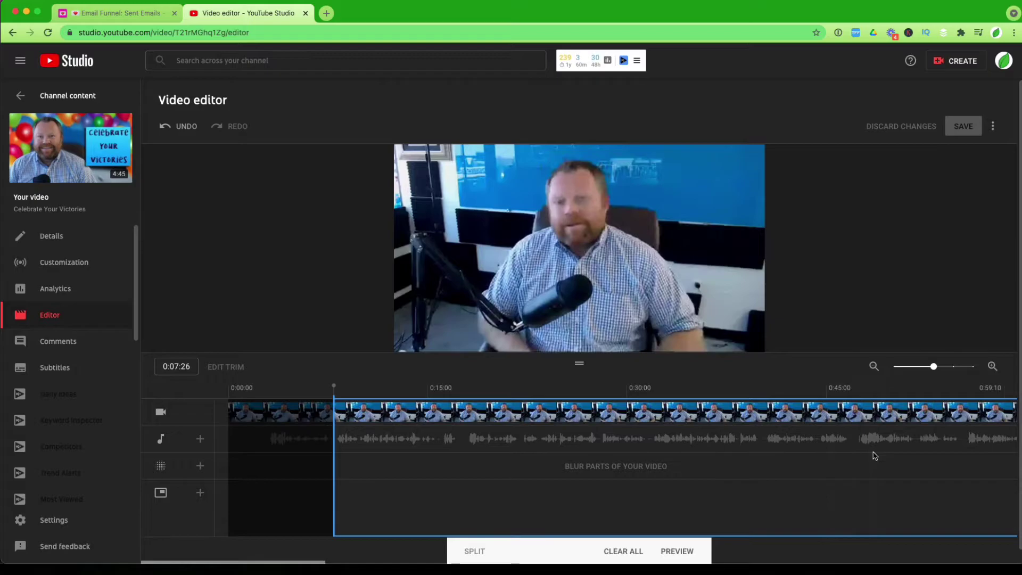
# Trim the clip's end back to about 4:38:17, removing the dead ending.
pyautogui.hscroll(15, 872, 455)
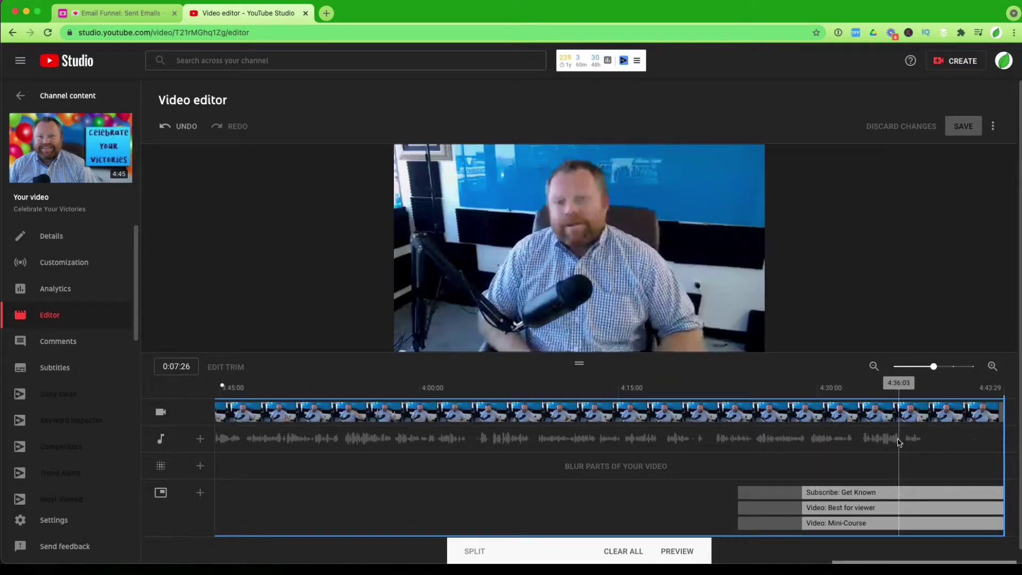
pyautogui.click(862, 442)
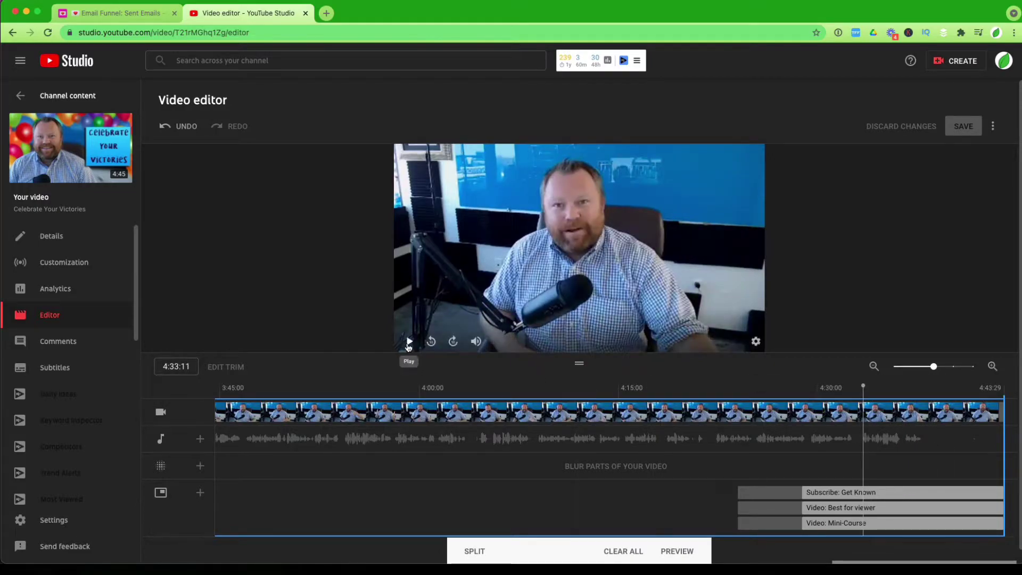
pyautogui.click(409, 342)
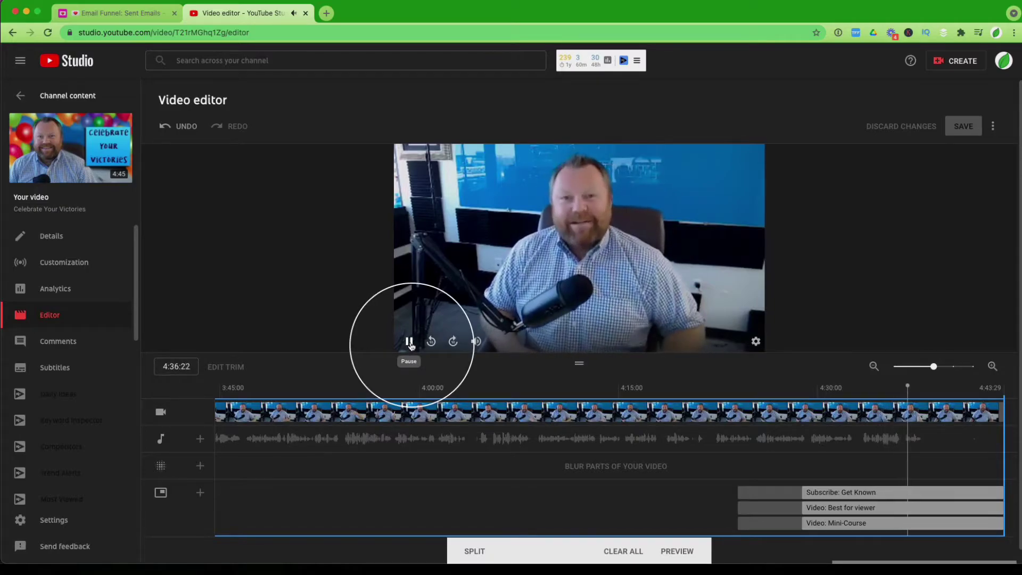
pyautogui.click(408, 342)
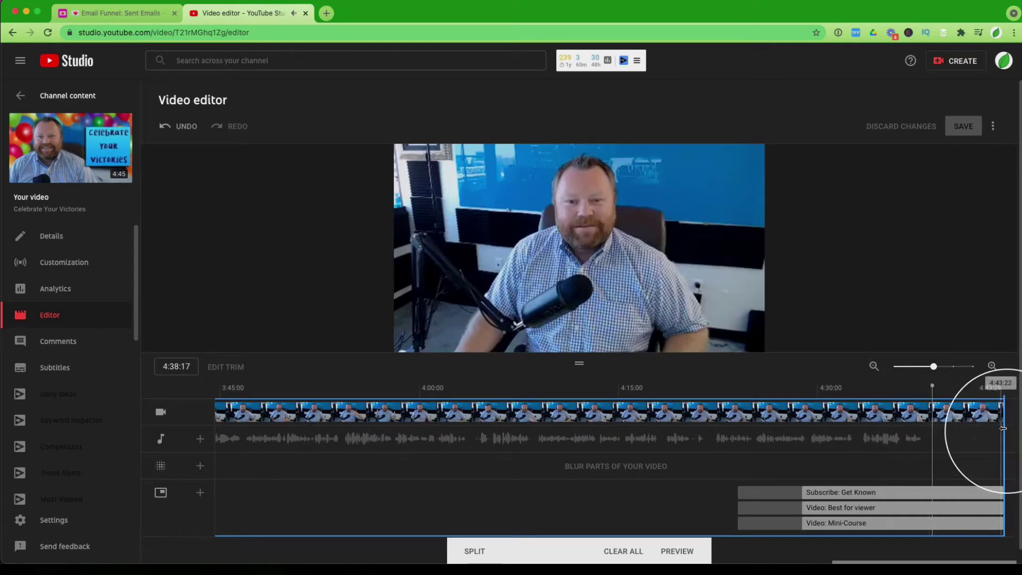
pyautogui.moveTo(999, 428); pyautogui.dragTo(926, 430)
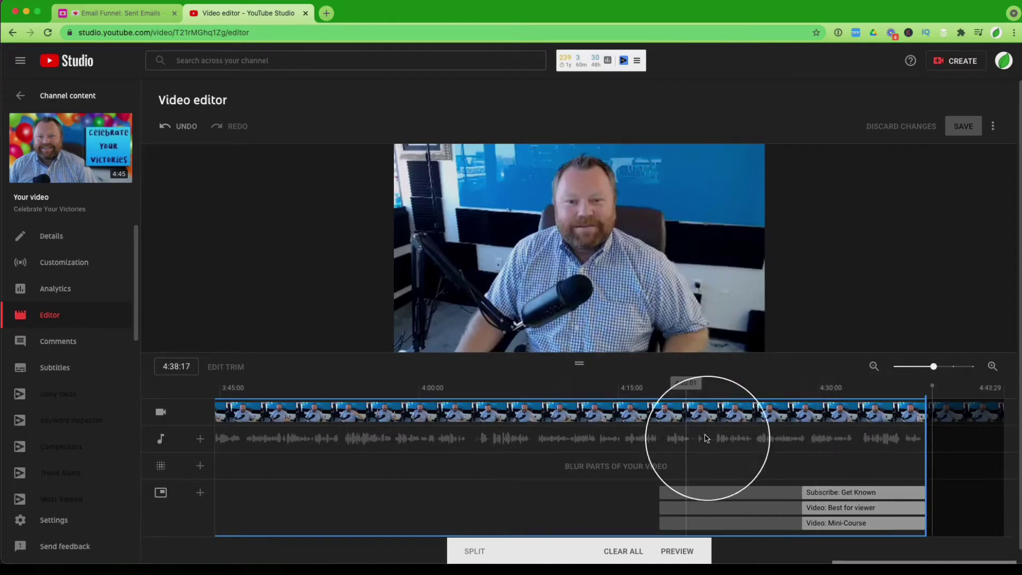
pyautogui.scroll(-1, 649, 436)
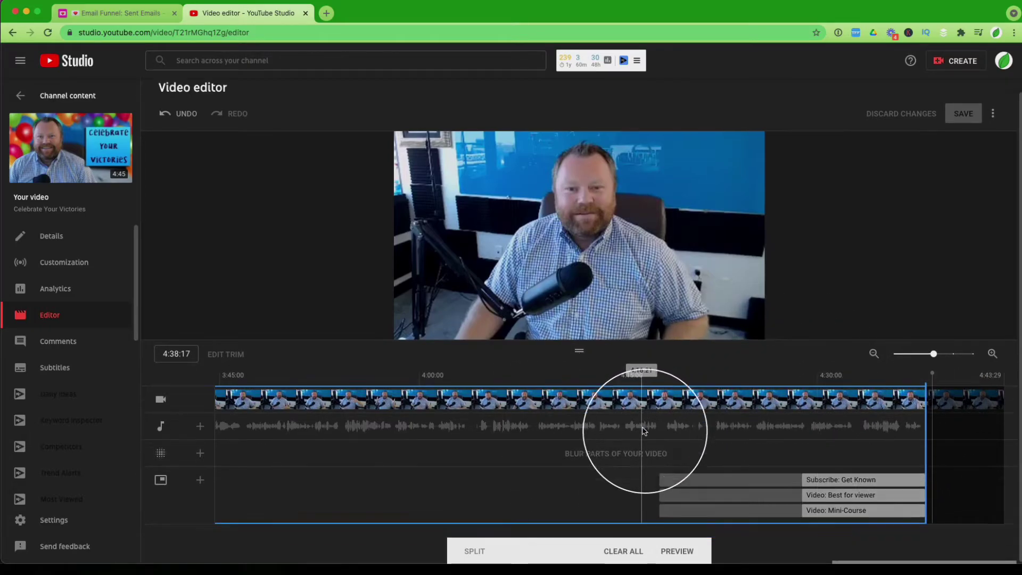
# Preview the trimmed video from its start, then back out of the save confirmation.
pyautogui.click(681, 551)
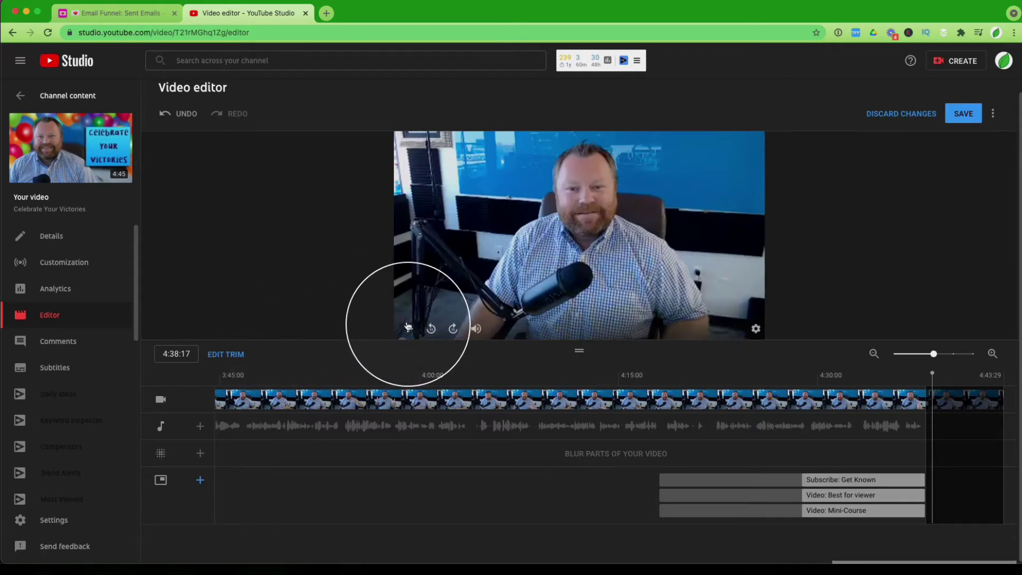
pyautogui.click(408, 327)
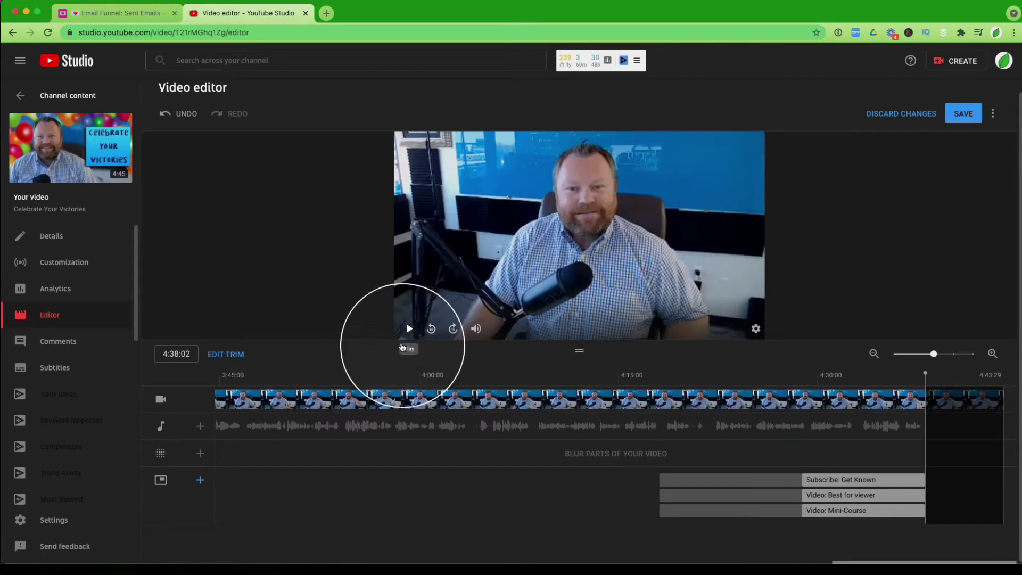
pyautogui.hscroll(-15, 434, 383)
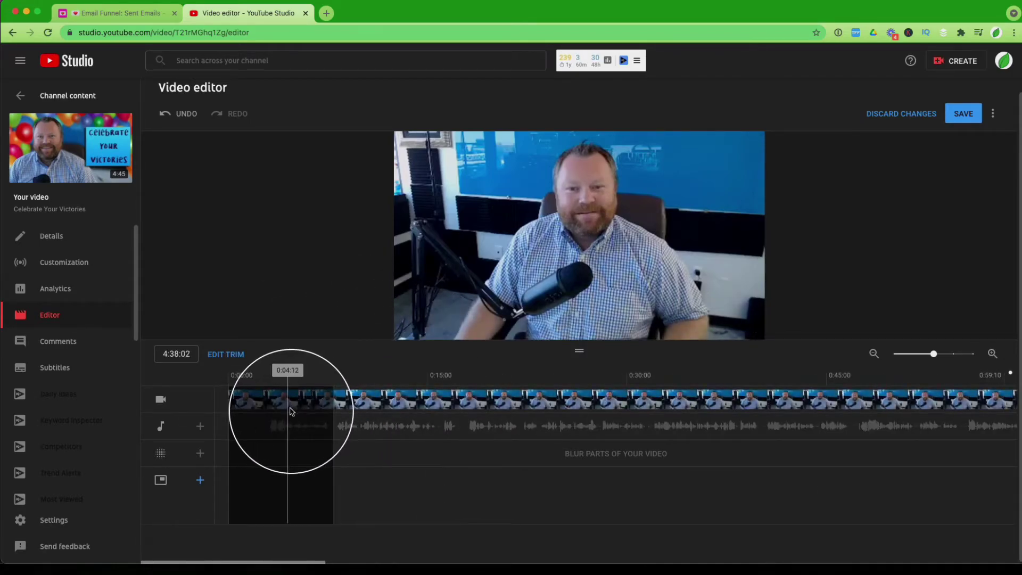
pyautogui.click(288, 380)
pyautogui.click(409, 328)
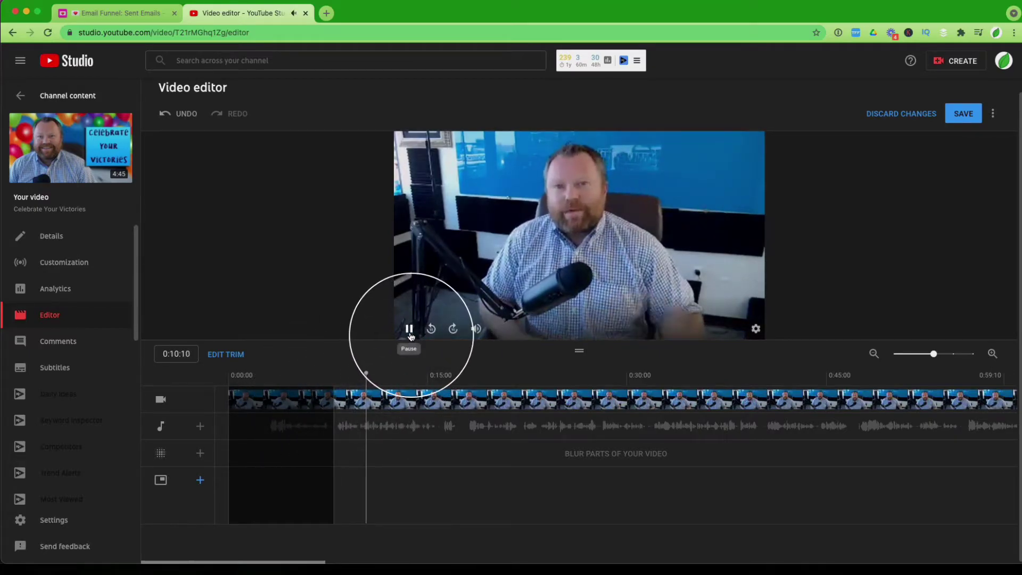
pyautogui.click(964, 115)
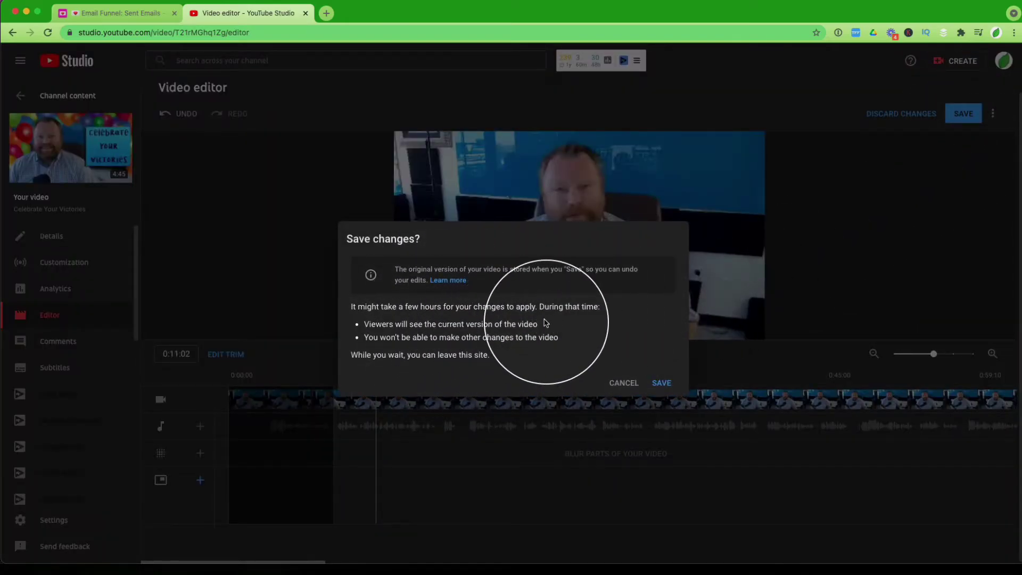
pyautogui.click(623, 383)
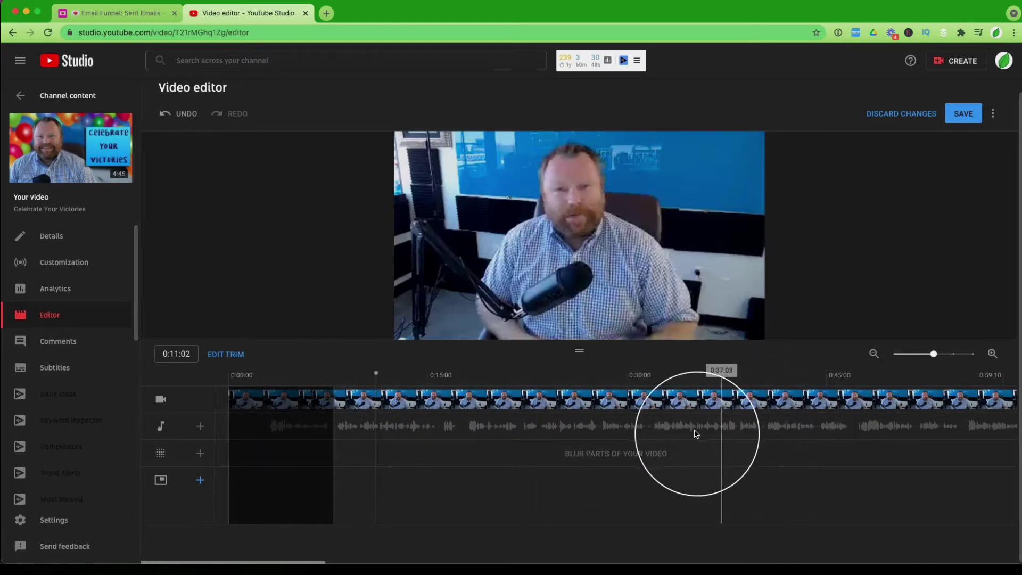
# Split the timeline at 1:22:21 and widen the gap to remove a middle section.
pyautogui.click(225, 354)
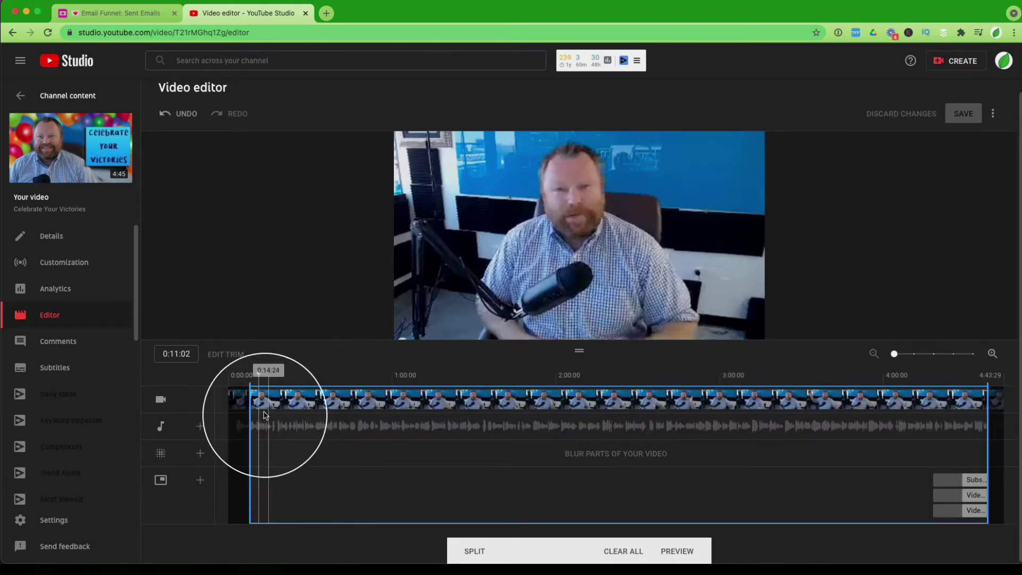
pyautogui.click(457, 460)
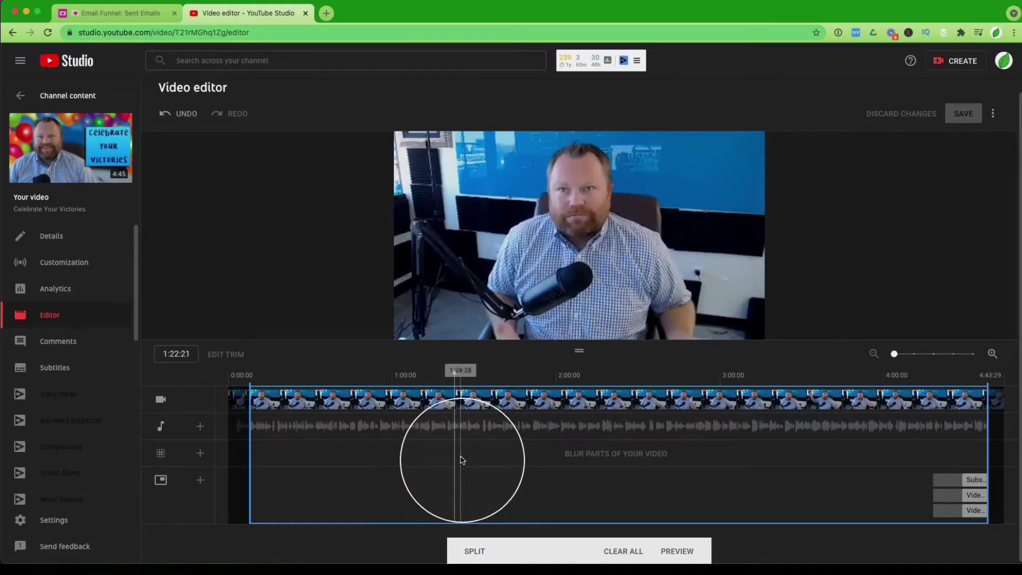
pyautogui.click(480, 551)
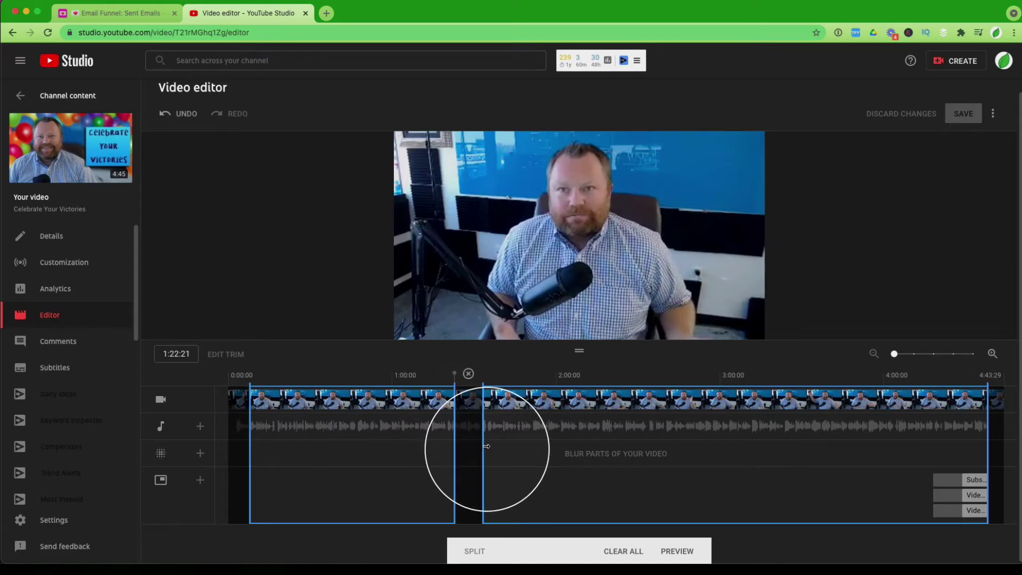
pyautogui.moveTo(454, 447); pyautogui.dragTo(492, 450)
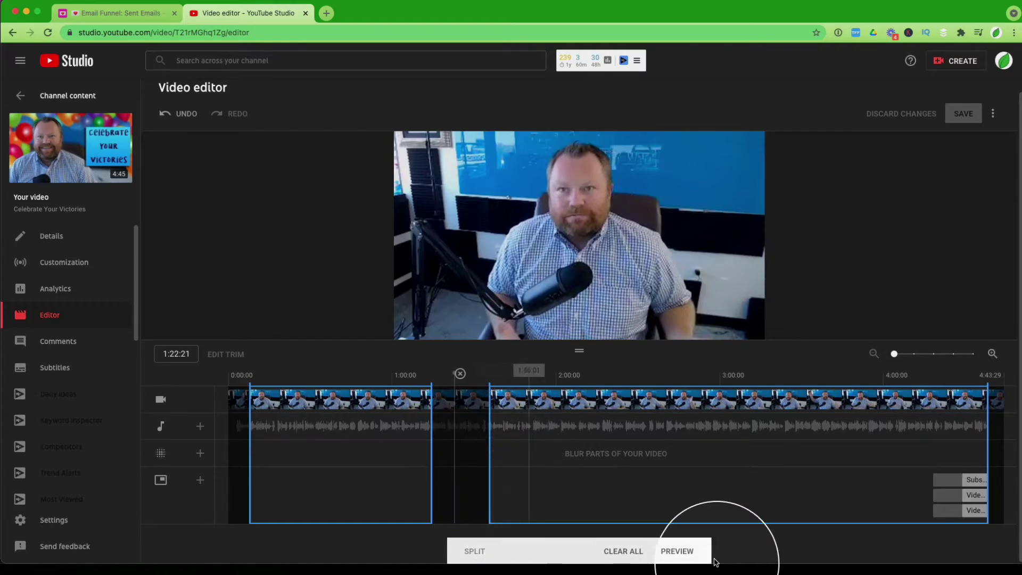
pyautogui.click(693, 554)
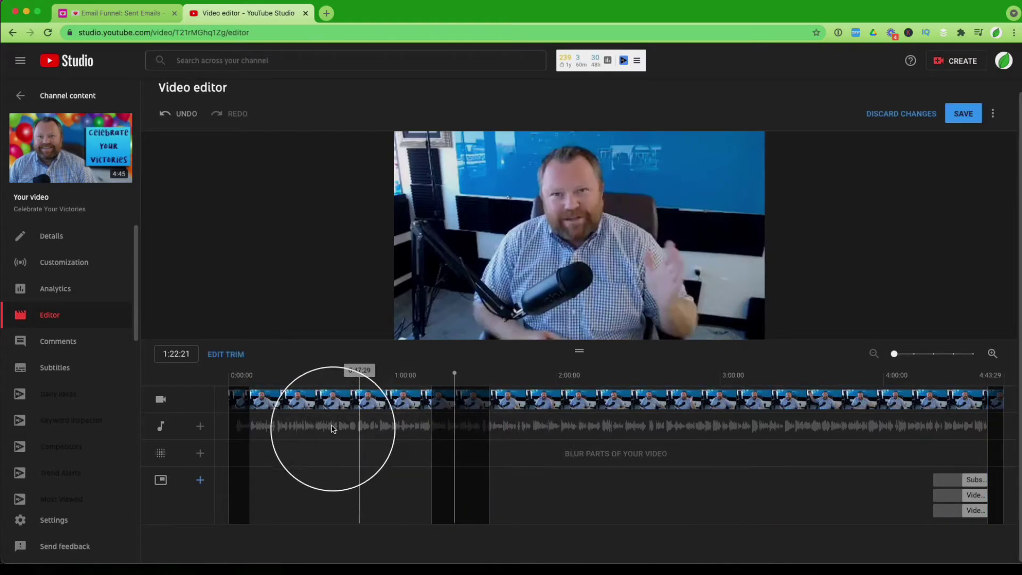
pyautogui.click(423, 436)
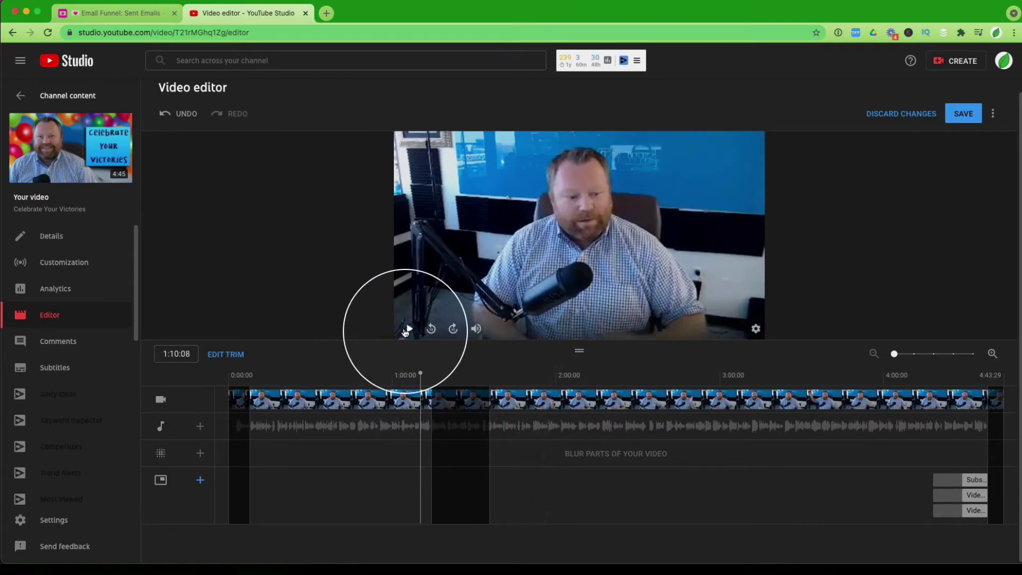
pyautogui.click(407, 330)
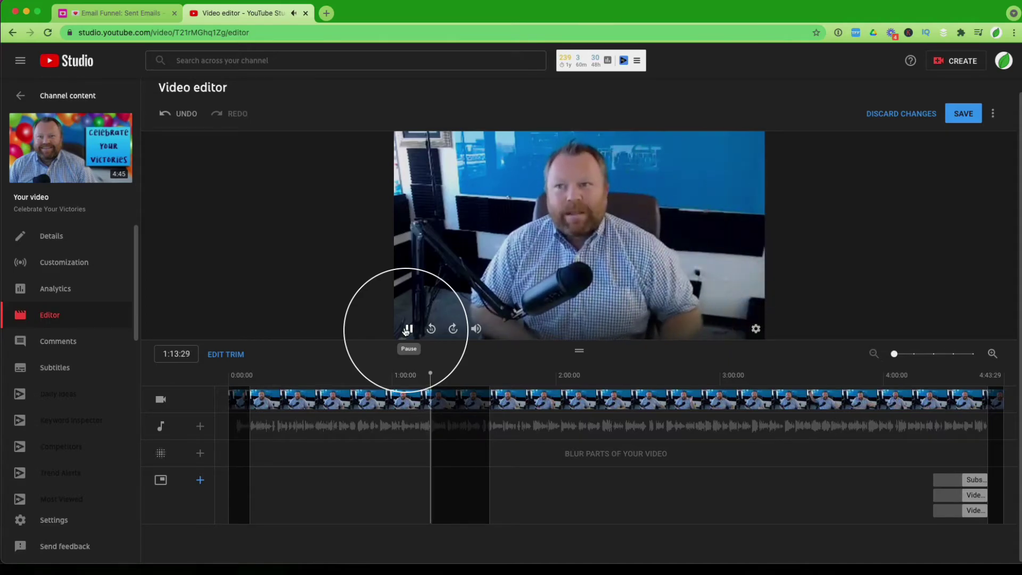
pyautogui.click(408, 329)
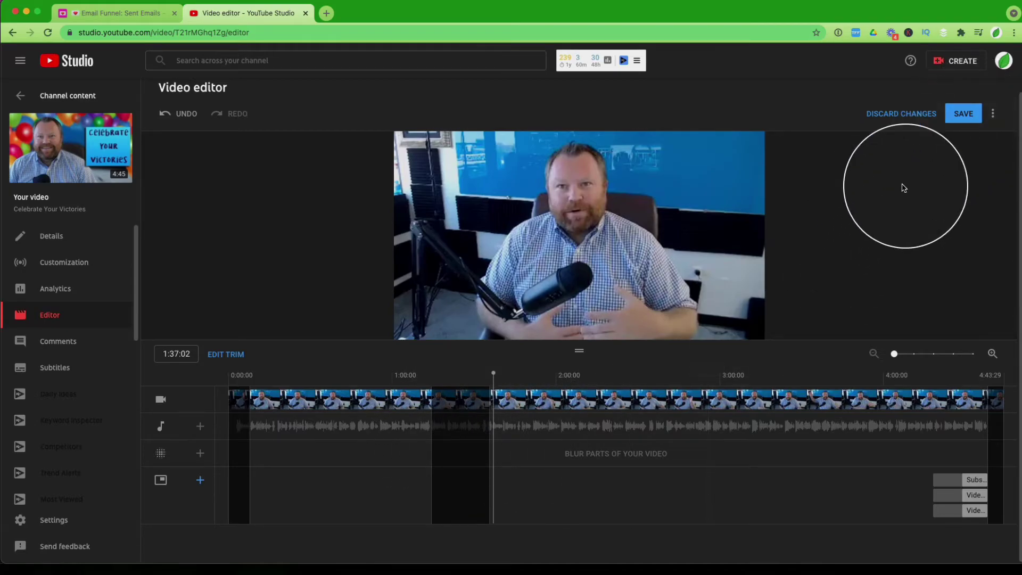
# Cut a section near 2:54, then restore both middle cuts so only the end trims remain.
pyautogui.click(711, 442)
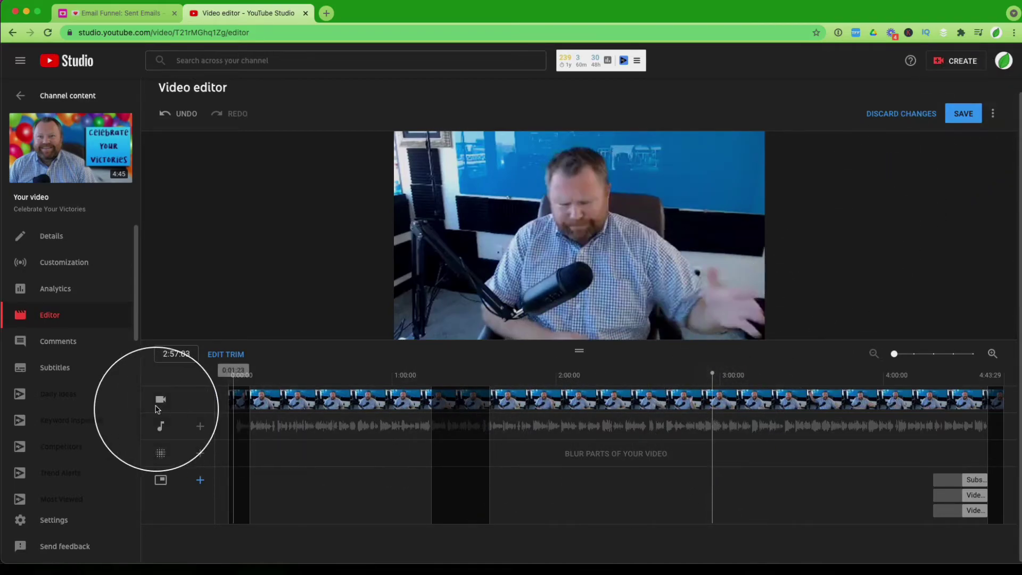
pyautogui.click(232, 360)
pyautogui.click(481, 550)
pyautogui.click(775, 424)
pyautogui.click(706, 430)
pyautogui.moveTo(733, 430); pyautogui.dragTo(646, 438)
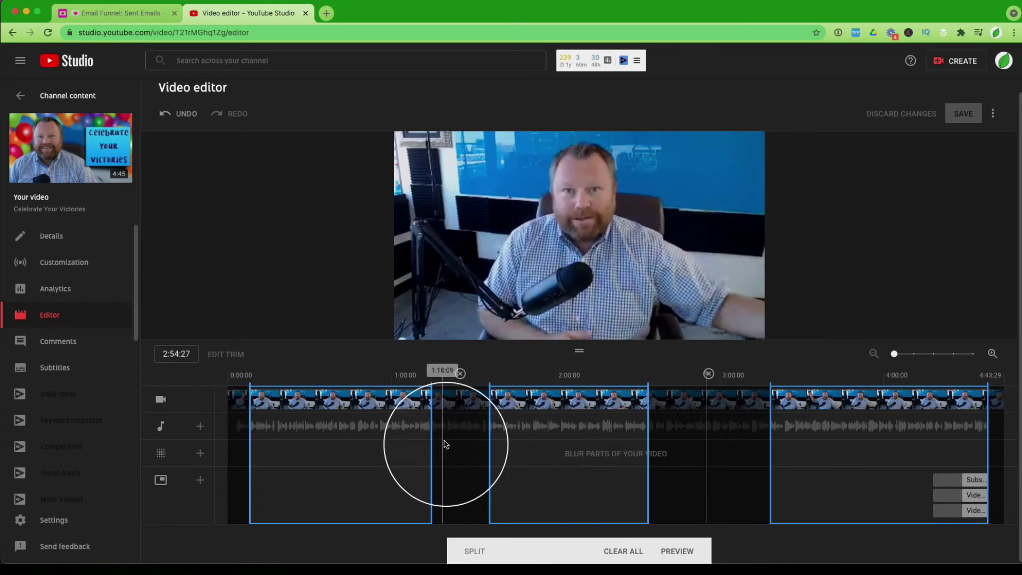
pyautogui.click(460, 373)
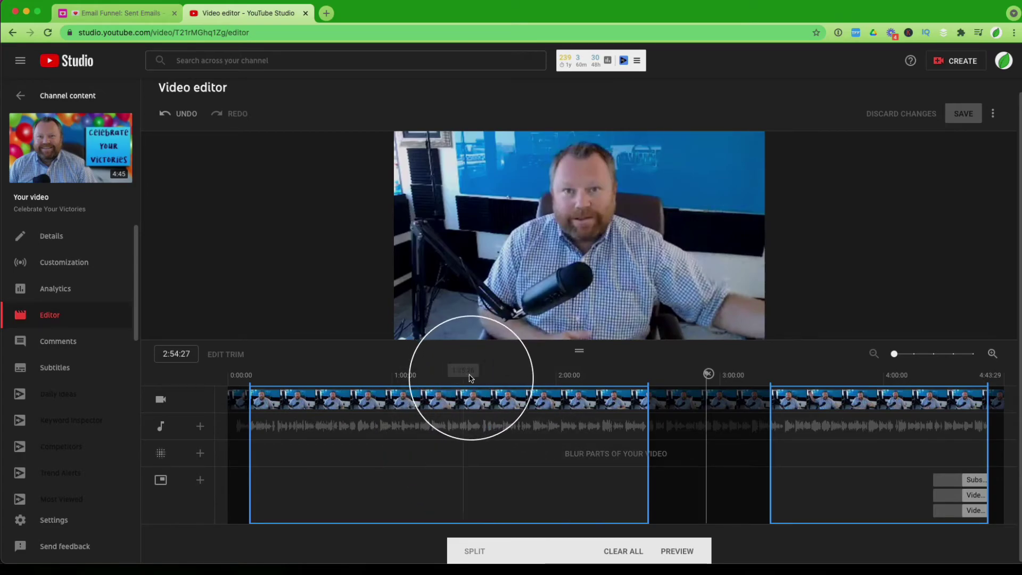
pyautogui.click(715, 376)
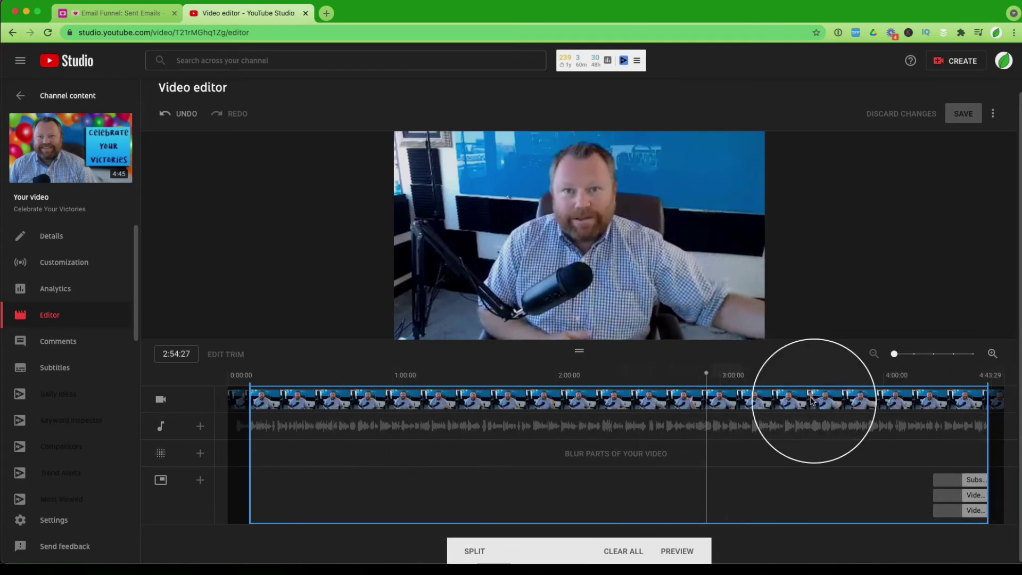
# Preview the start-and-end-trimmed video and confirm saving the changes.
pyautogui.click(686, 554)
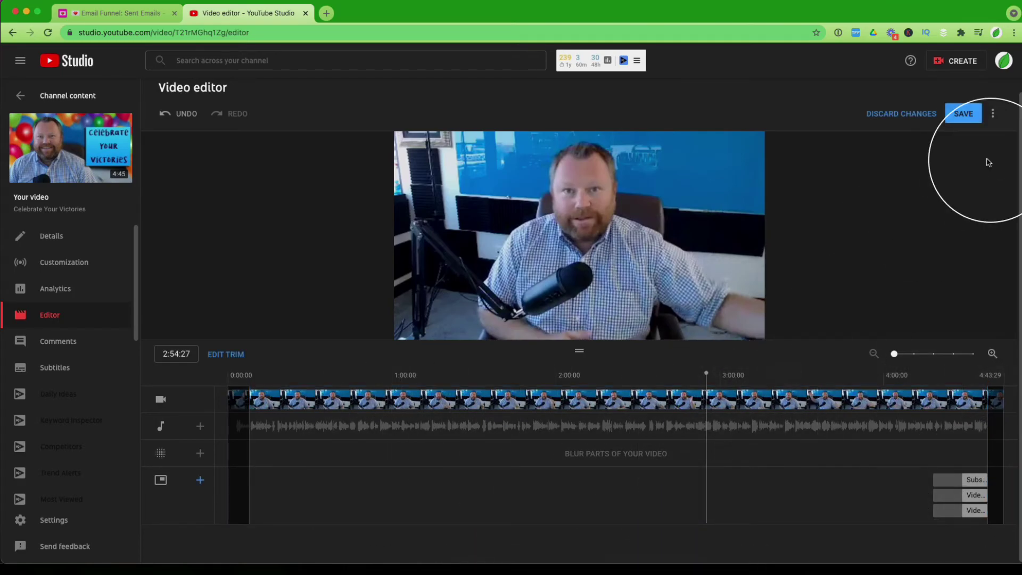
pyautogui.click(963, 114)
pyautogui.click(662, 380)
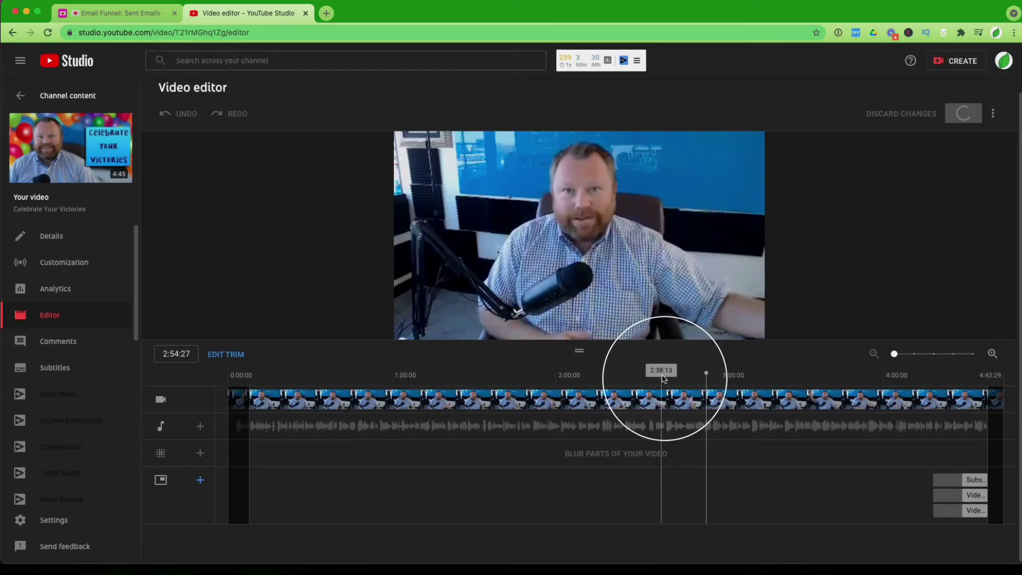